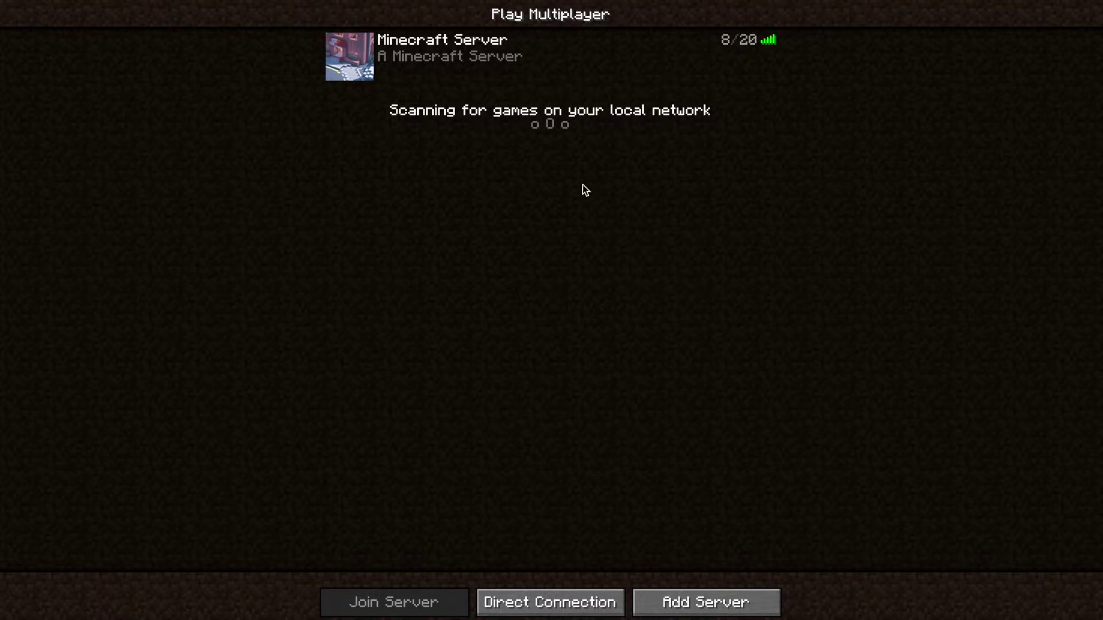
- Join the multiplayer server "Minecraft Server" and show the list of online players
mouse_move(581, 80)
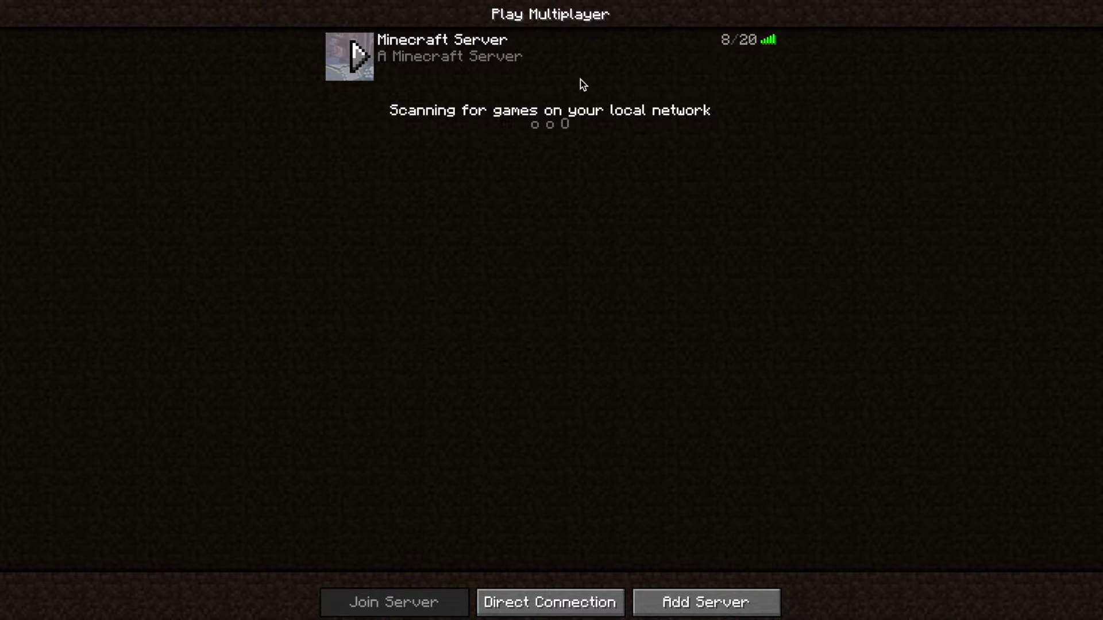
double_click(582, 76)
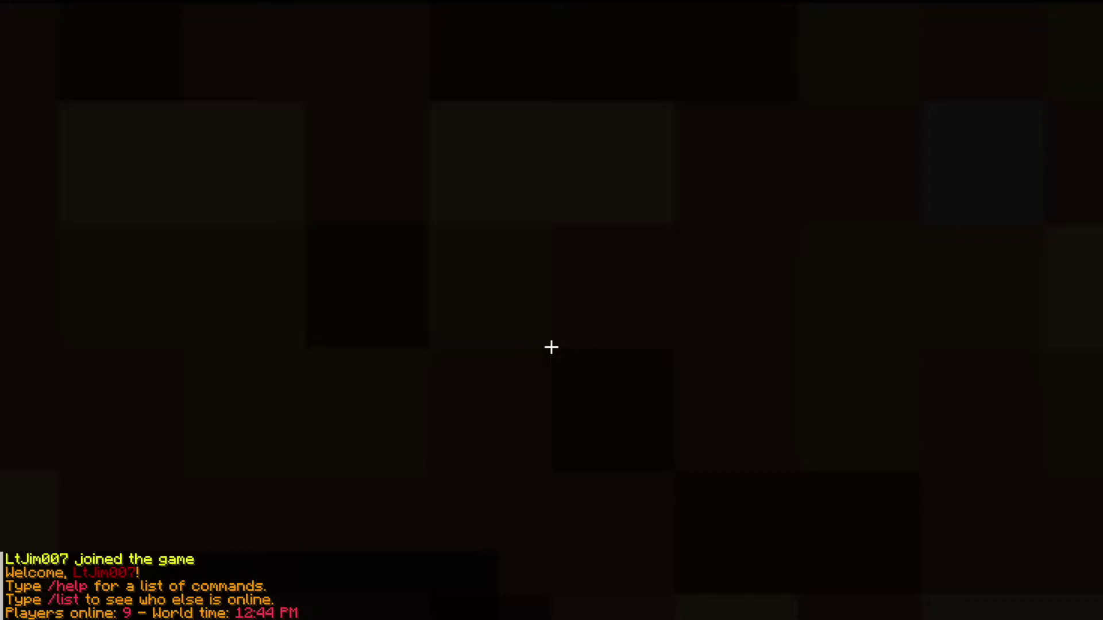
key("Tab")
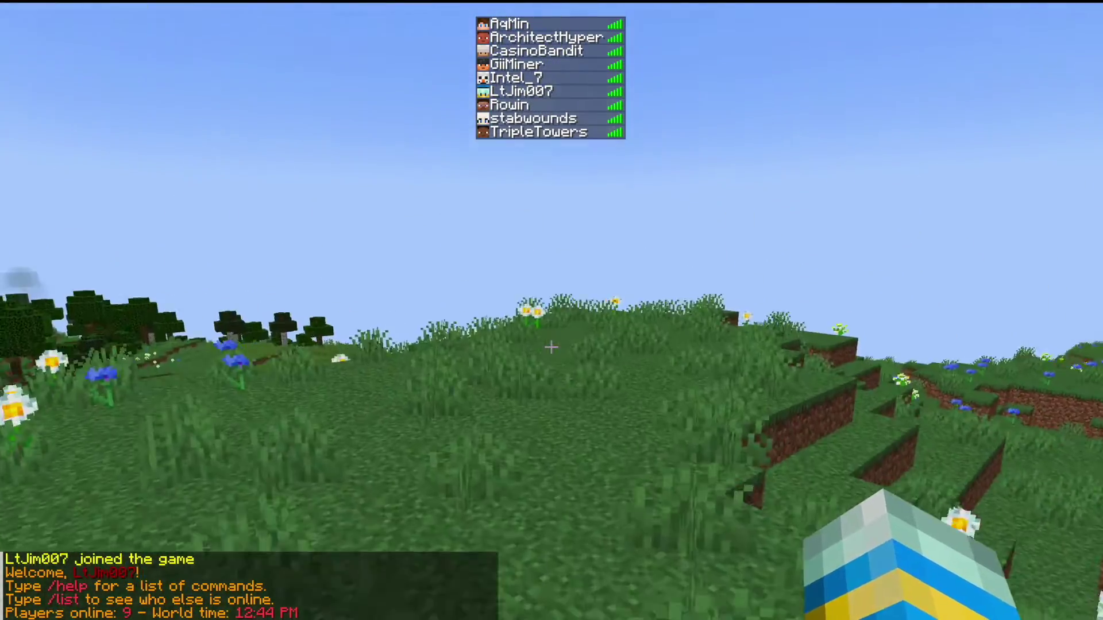
- Try to run a chat command that targets one of the listed players
key("slash")
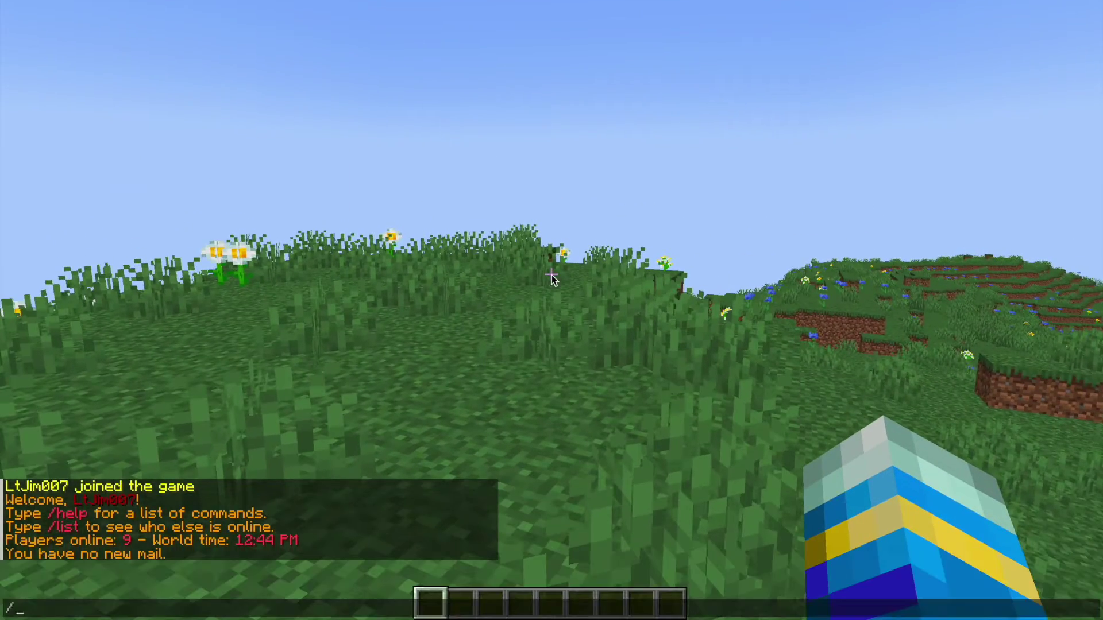
key("Tab")
key("Return")
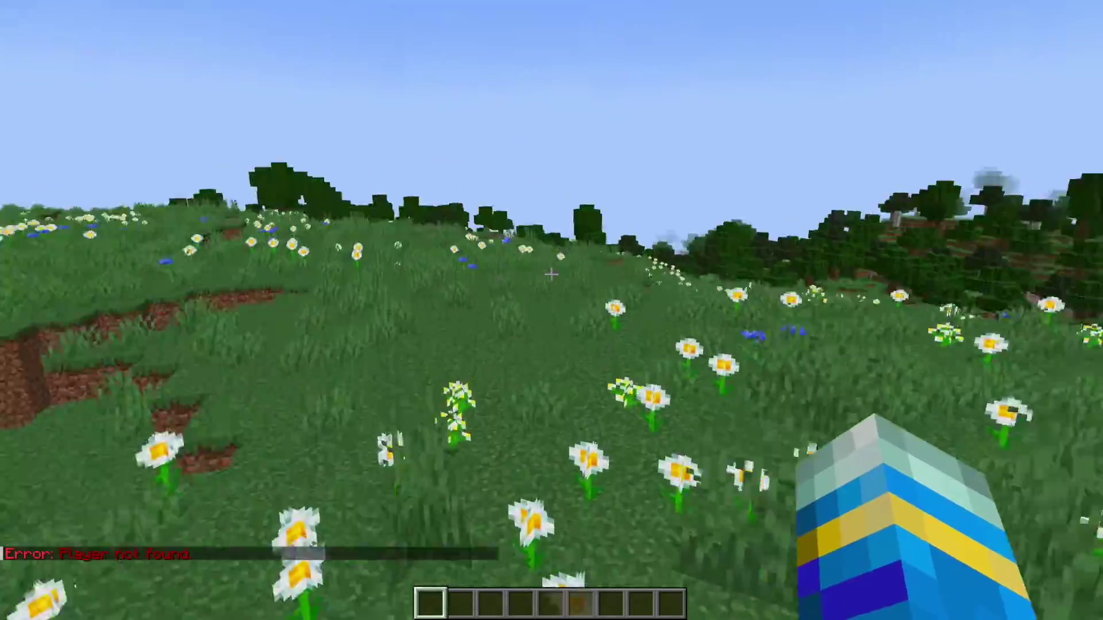
- Report the player AqMin through a /report chat command with the reason "test"
key("Tab")
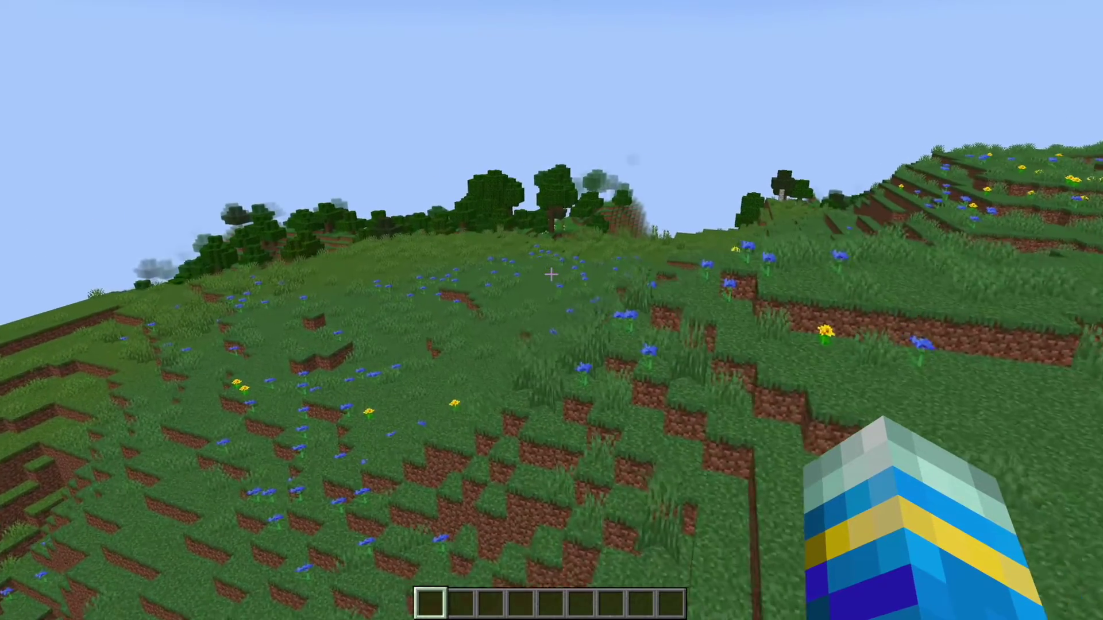
type("/report AqMin test")
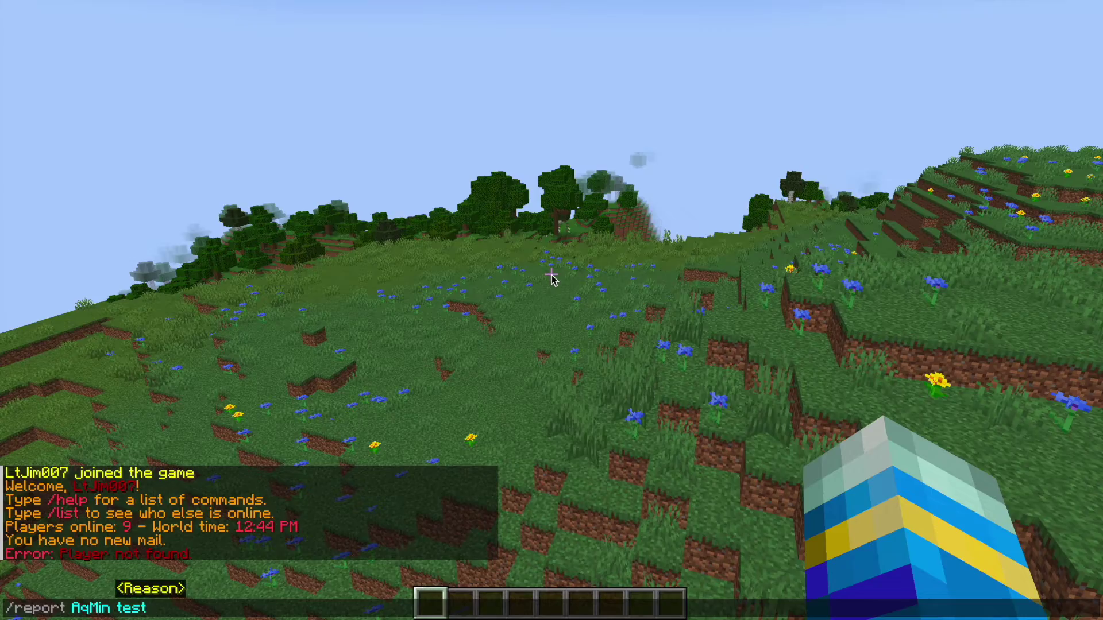
key("Return")
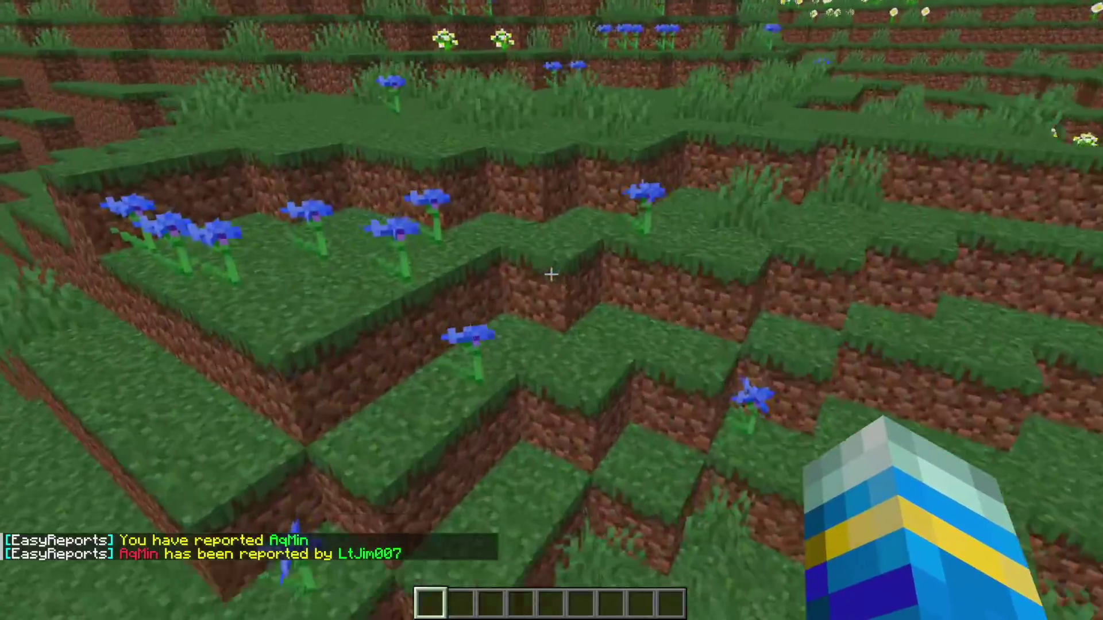
- Check the online player list and create a fake player named dave with the /fakeplayers create command
key("Tab")
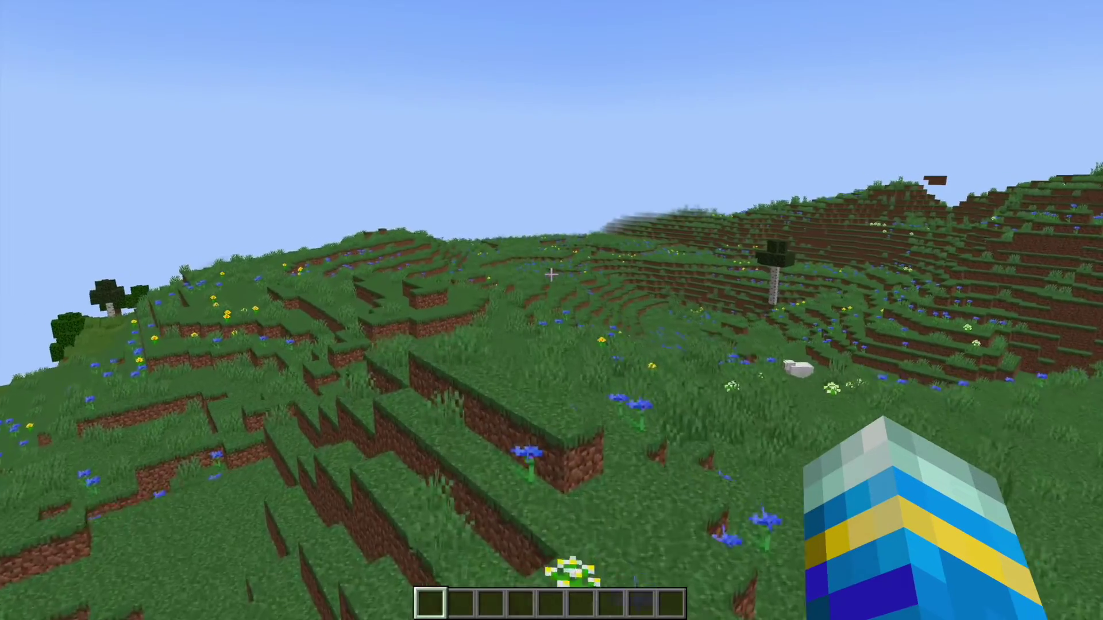
key("Tab")
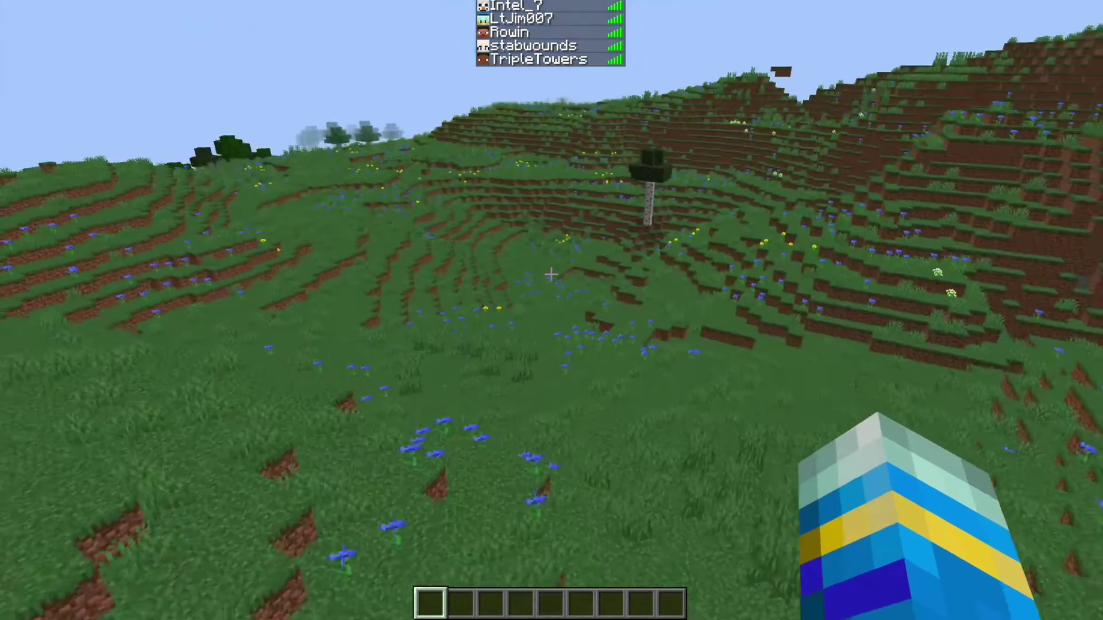
type("/fakeplayers create dave")
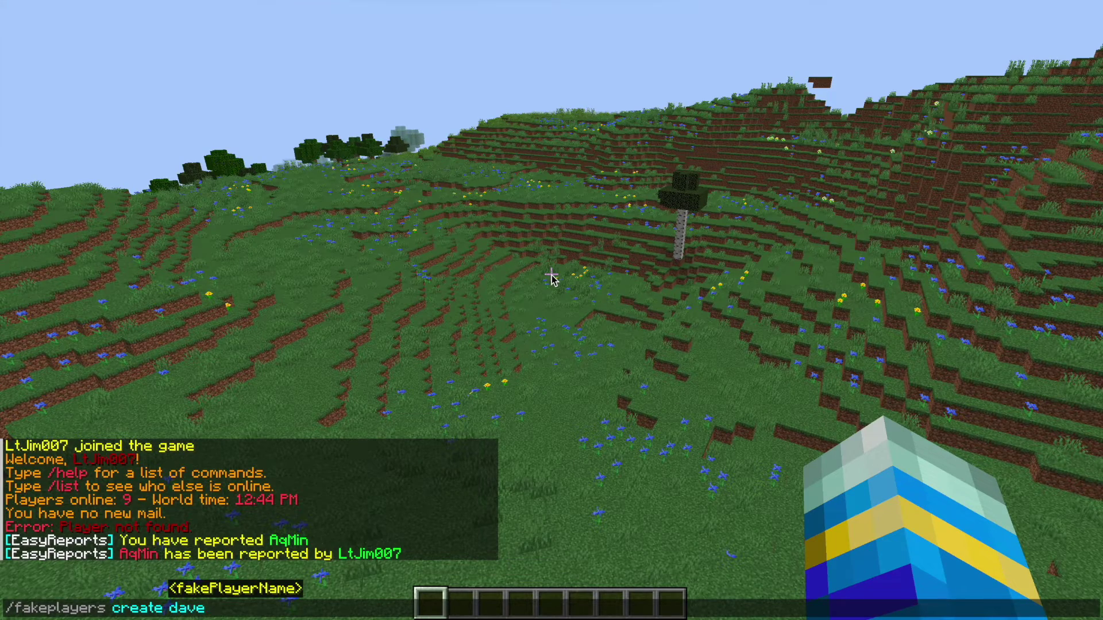
key("Return")
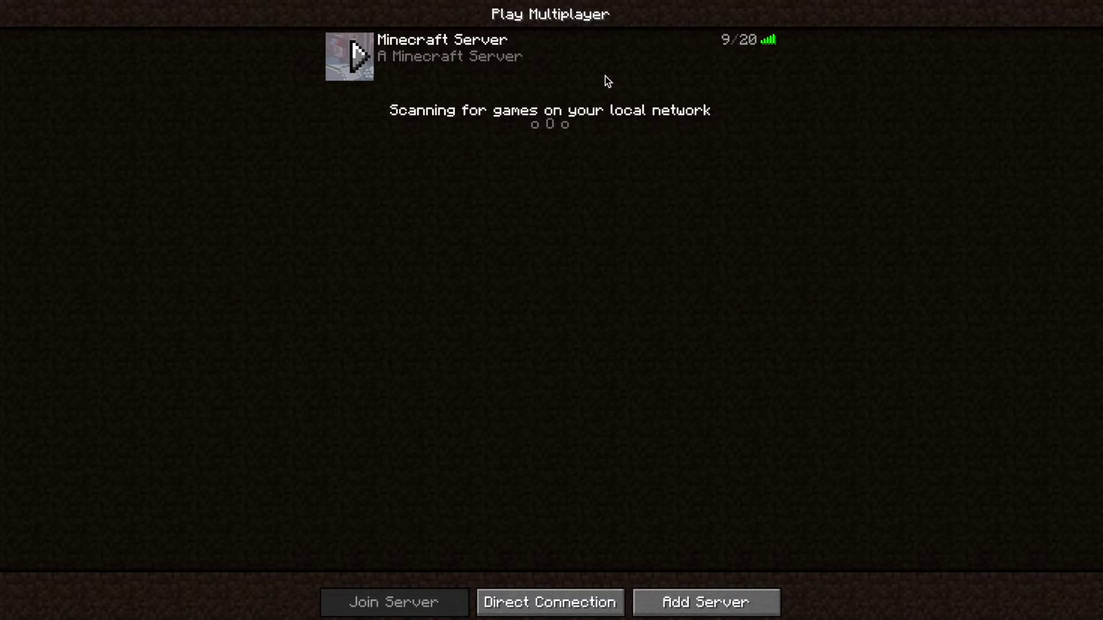
- Rejoin "Minecraft Server" and check the online player list for dave
double_click(605, 76)
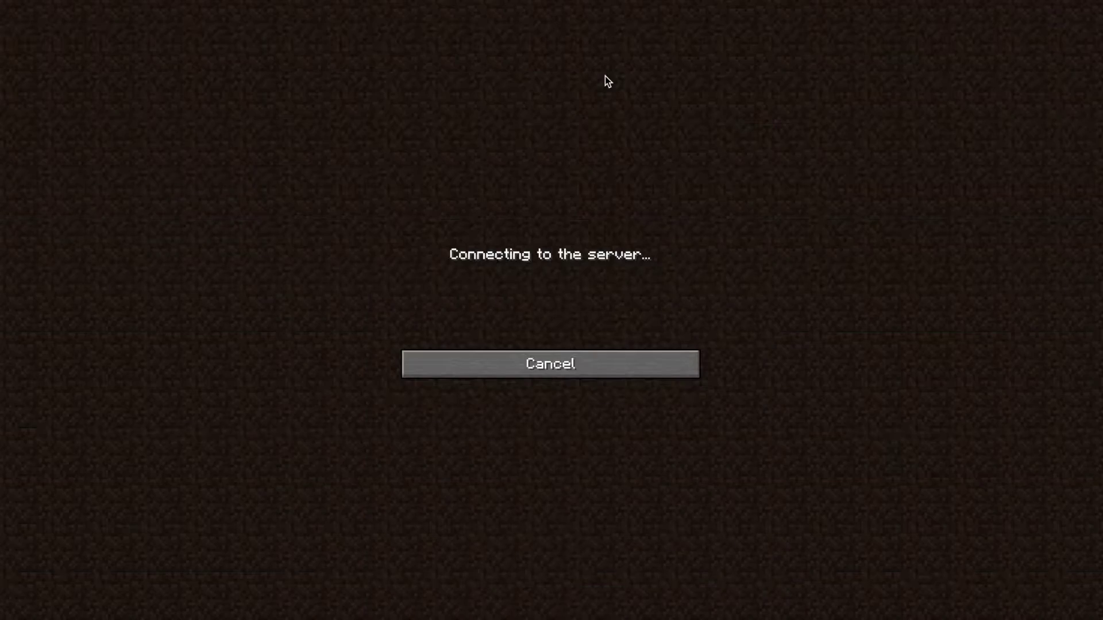
key("Tab")
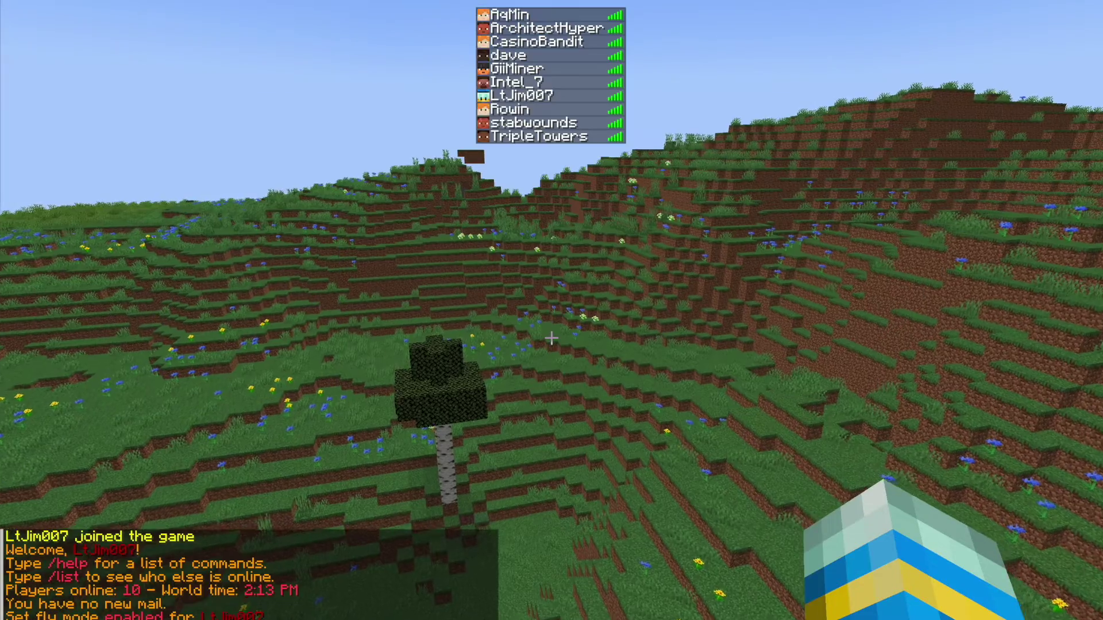
key("w")
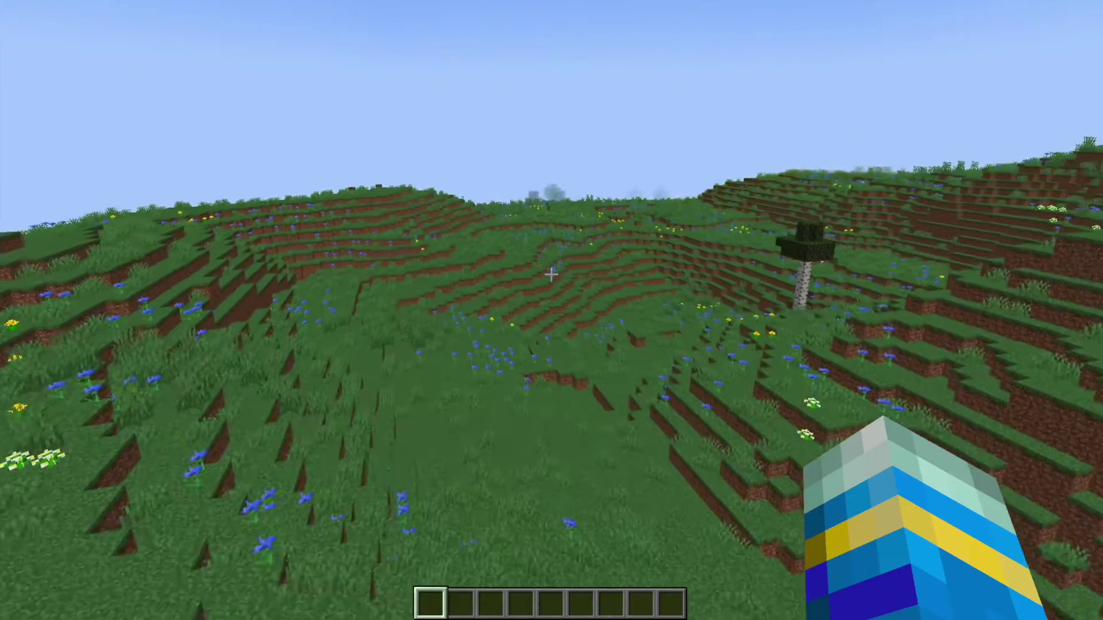
key("w")
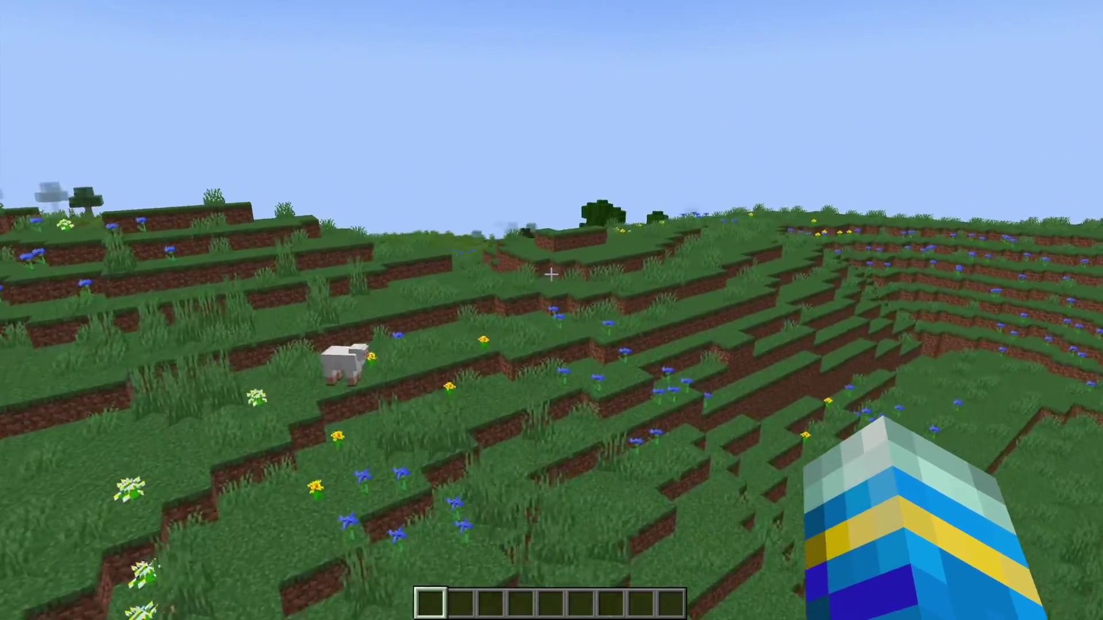
key("w")
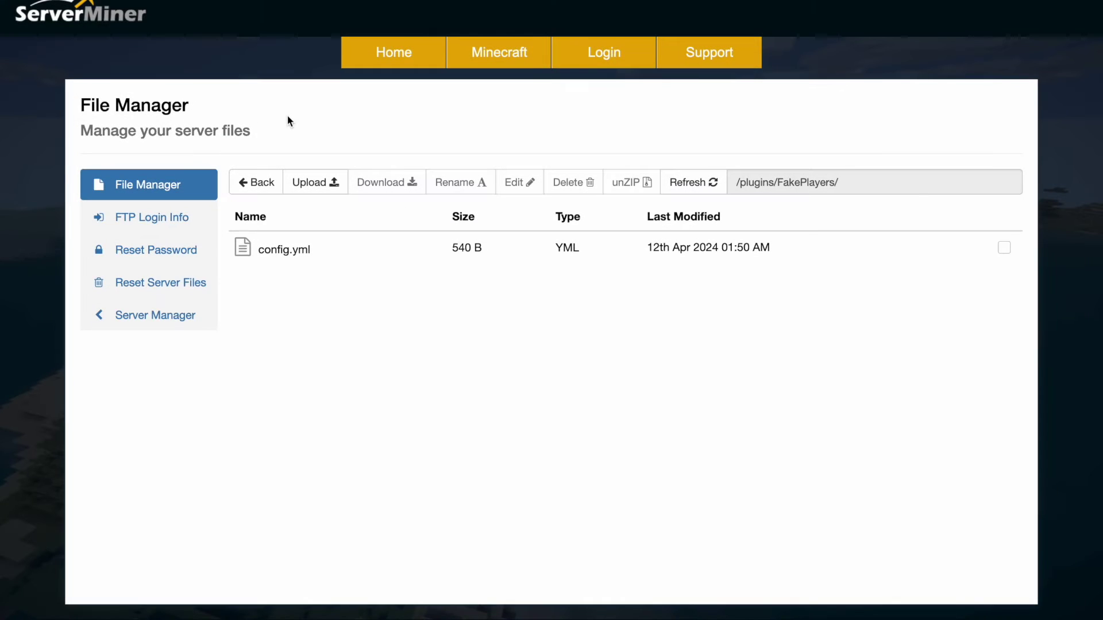
- In the ServerMiner File Manager, open config.yml from /plugins/FakePlayers/ and examine the OnlinePlayers and defaultWorld settings
double_click(319, 253)
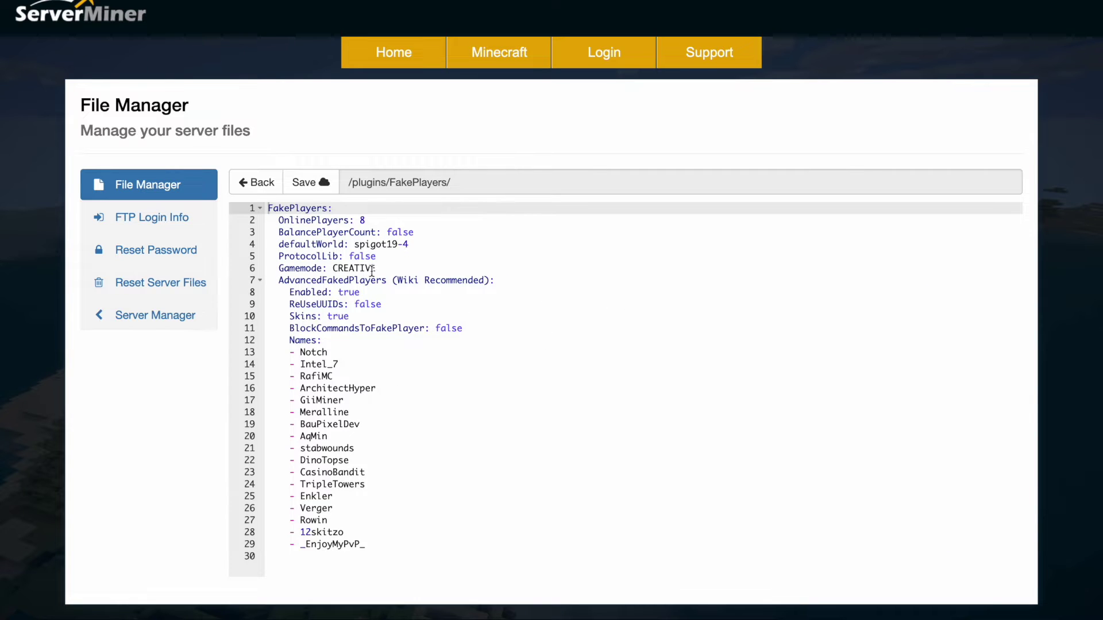
left_click_drag(366, 220, 272, 207)
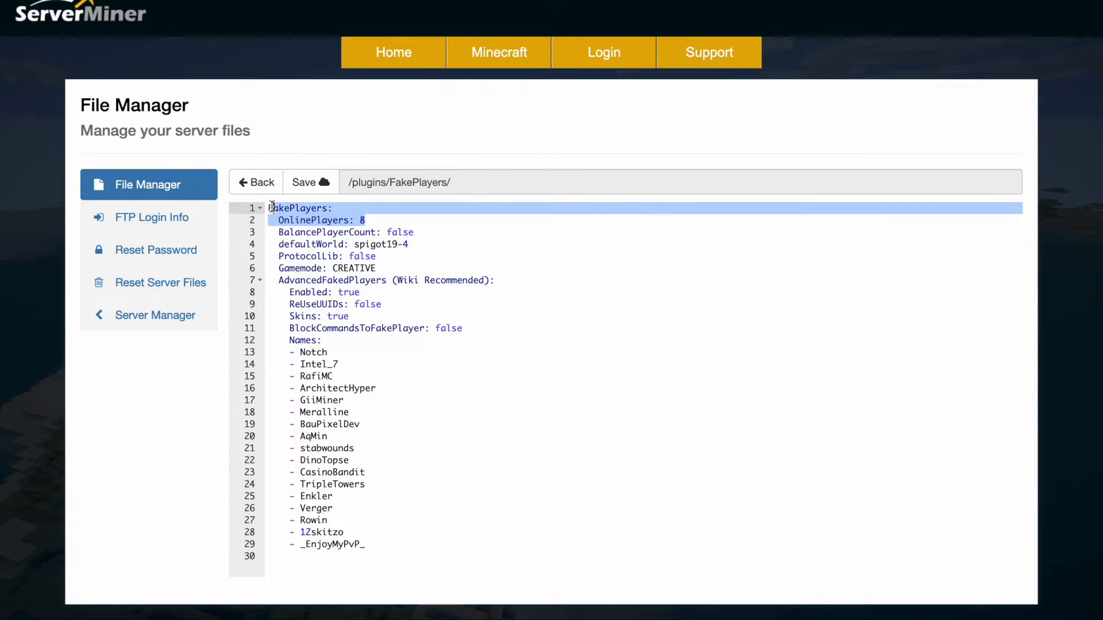
left_click(376, 221)
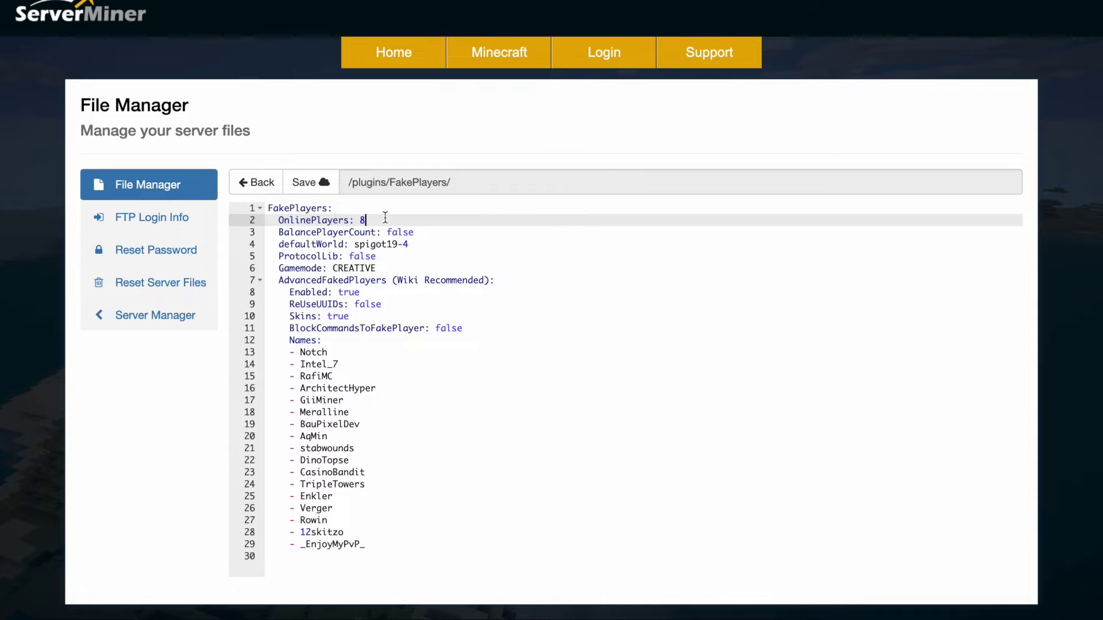
left_click_drag(422, 243, 276, 244)
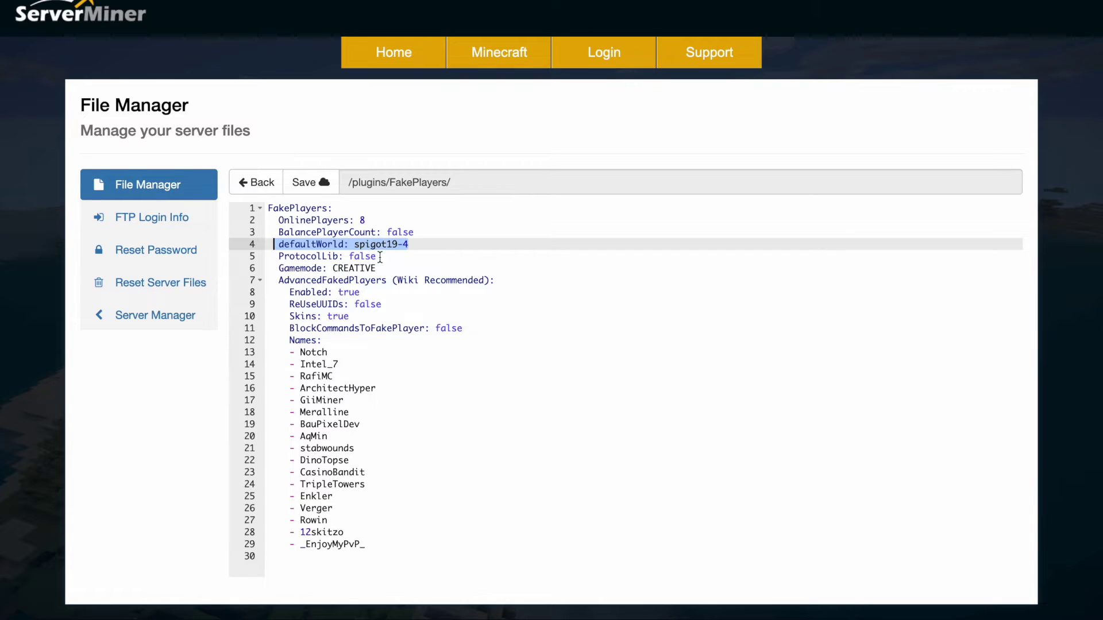
- Examine the AdvancedFakedPlayers section of config.yml, covering the ReUseUUIDs, Skins and BlockCommandsToFakePlayer options
scroll(380, 258, "down", 1)
left_click_drag(289, 264, 382, 264)
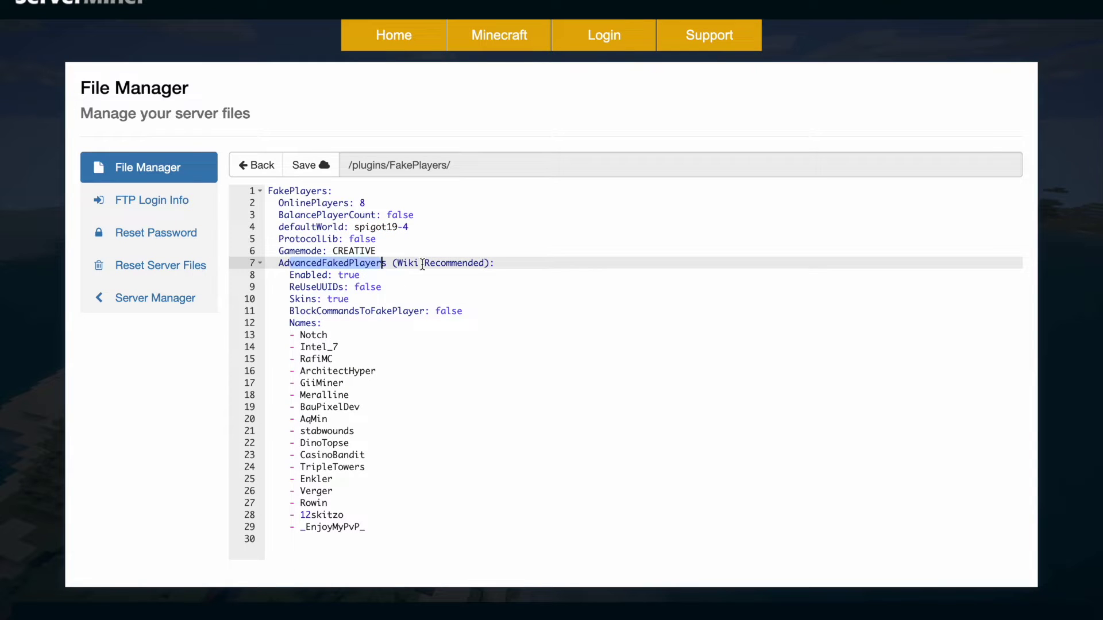
left_click_drag(383, 287, 328, 287)
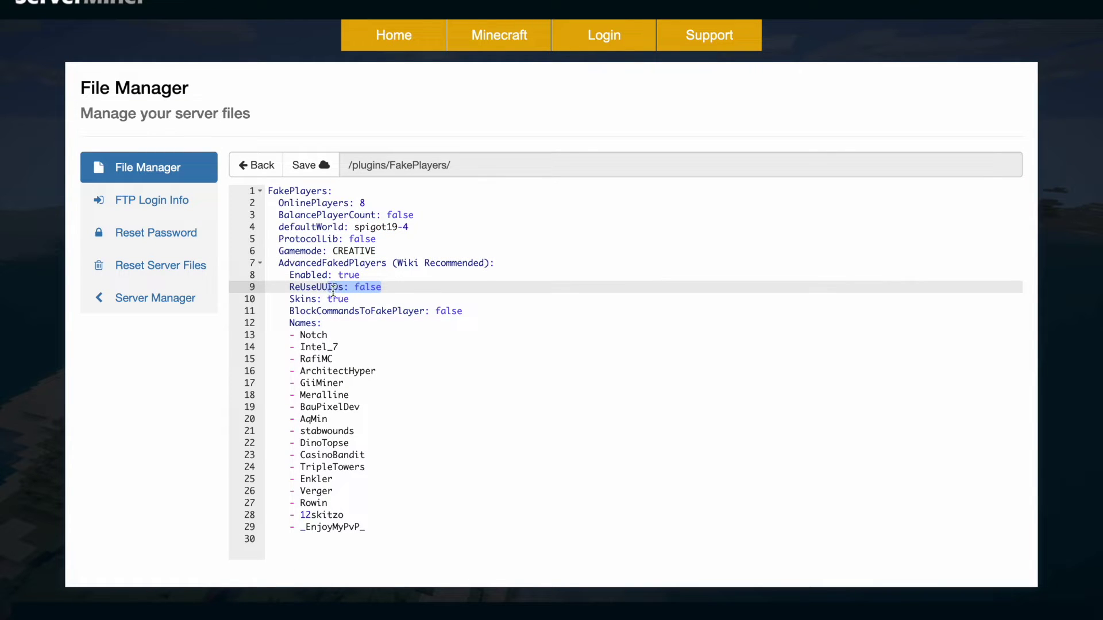
left_click(378, 294)
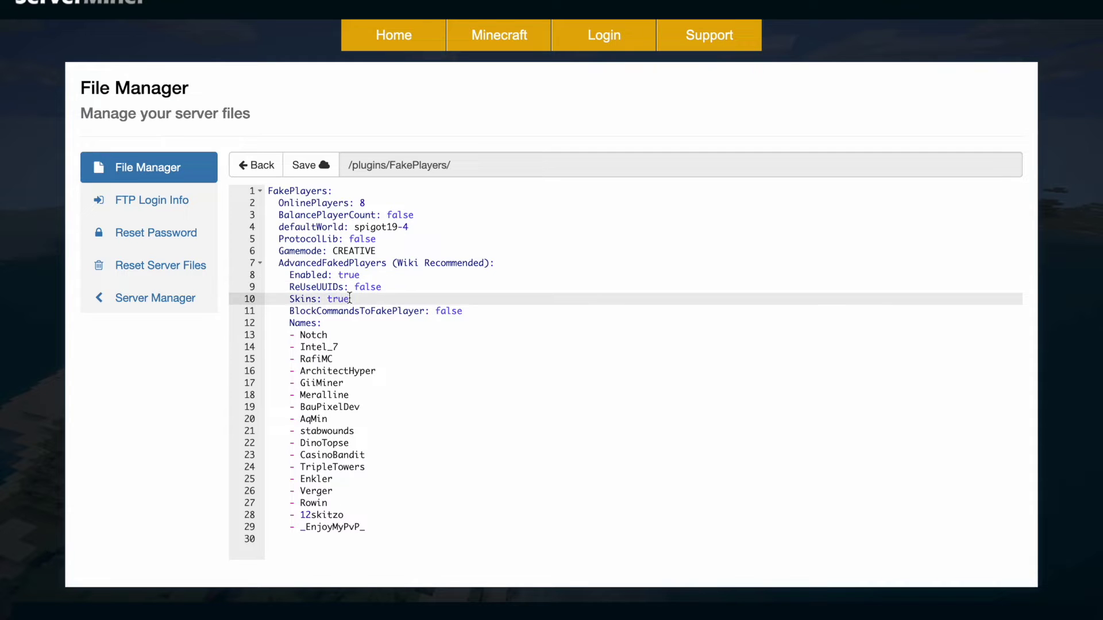
left_click_drag(350, 299, 285, 298)
left_click_drag(463, 311, 287, 311)
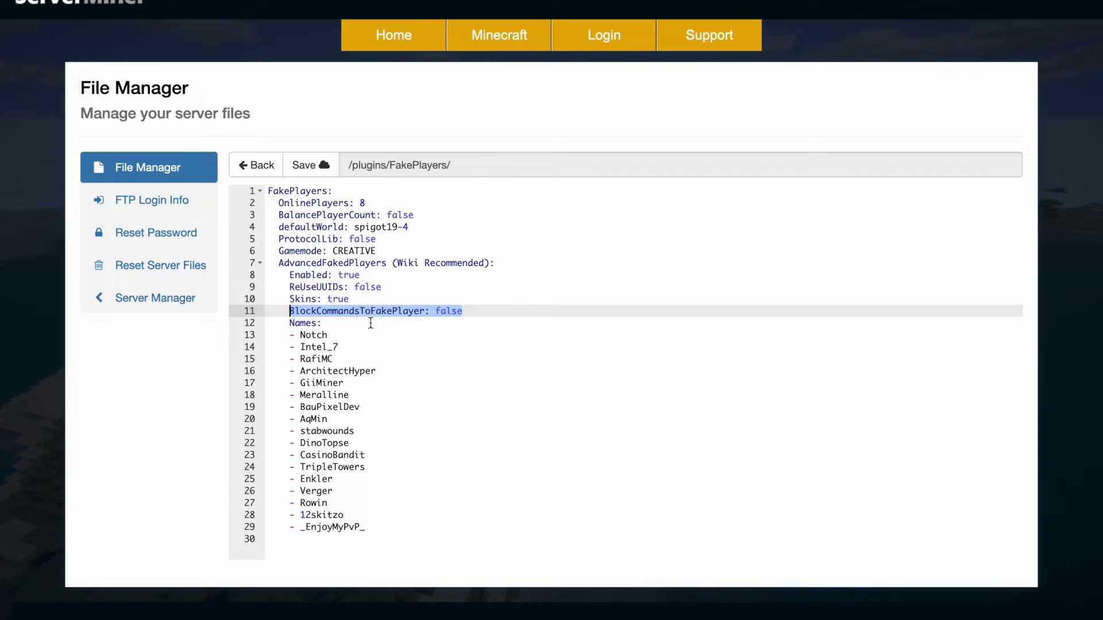
- Examine the Names list of fake players in config.yml and revisit the OnlinePlayers setting
scroll(374, 315, "down", 1)
left_click_drag(284, 284, 362, 465)
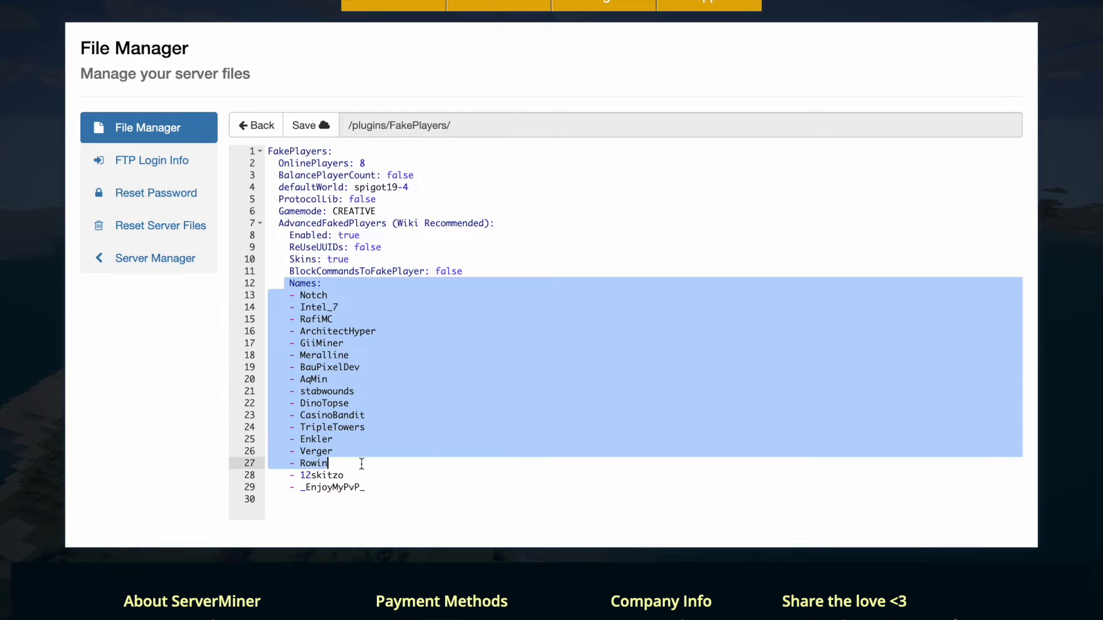
left_click(361, 464)
scroll(361, 453, "down", 2)
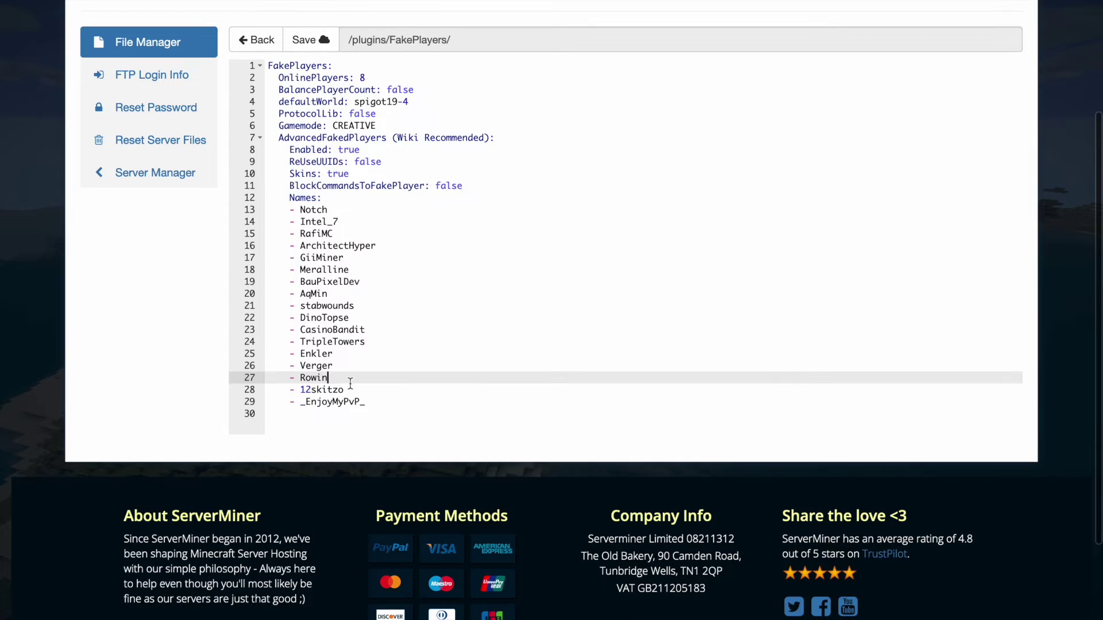
scroll(351, 384, "up", 1)
scroll(350, 383, "up", 3)
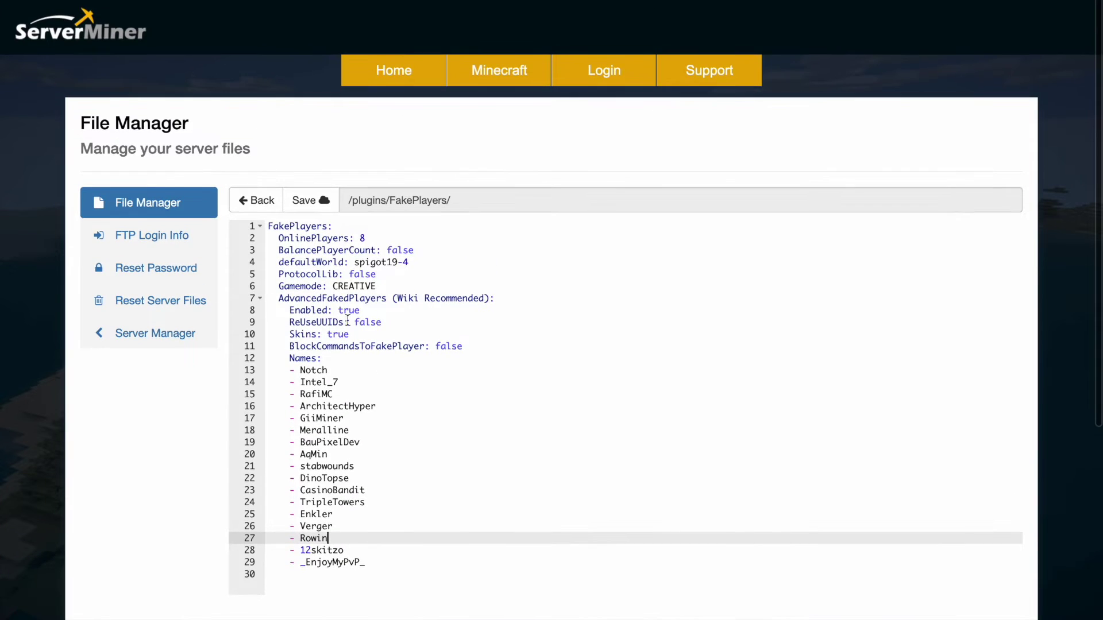
left_click_drag(368, 238, 328, 238)
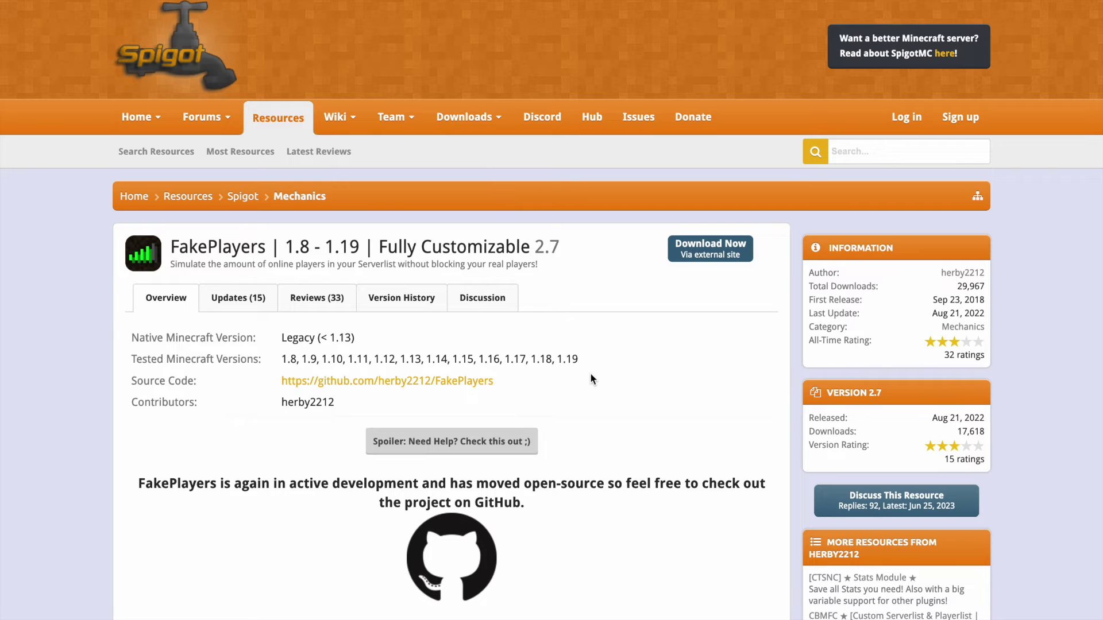
- Switch to the FakePlayers resource page on SpigotMC and read through its overview
scroll(542, 385, "down", 3)
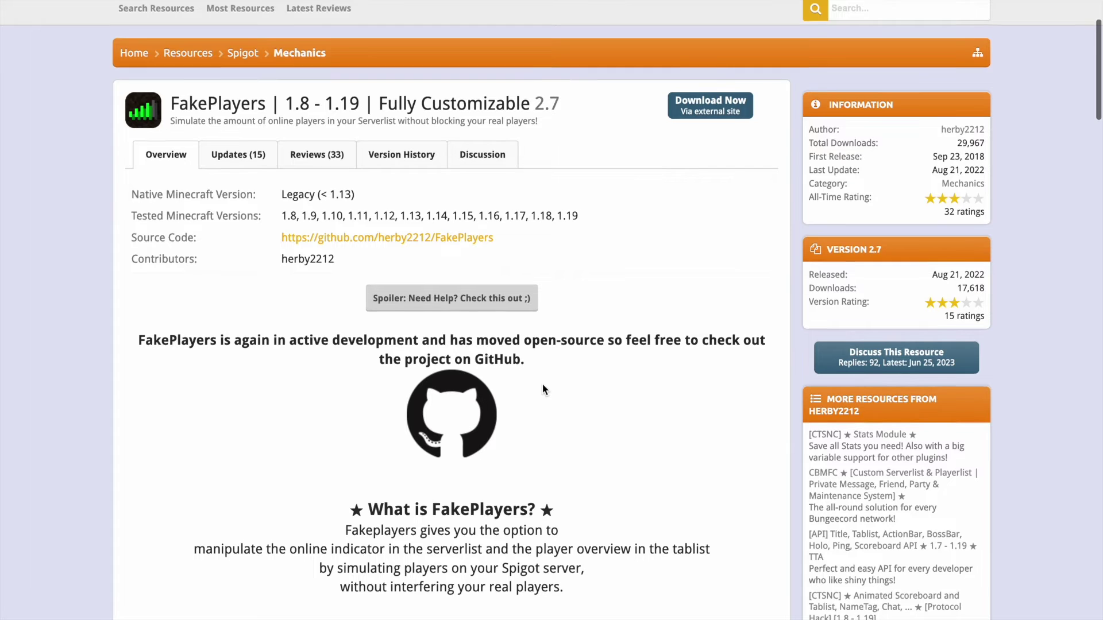
scroll(542, 390, "down", 4)
scroll(536, 374, "up", 4)
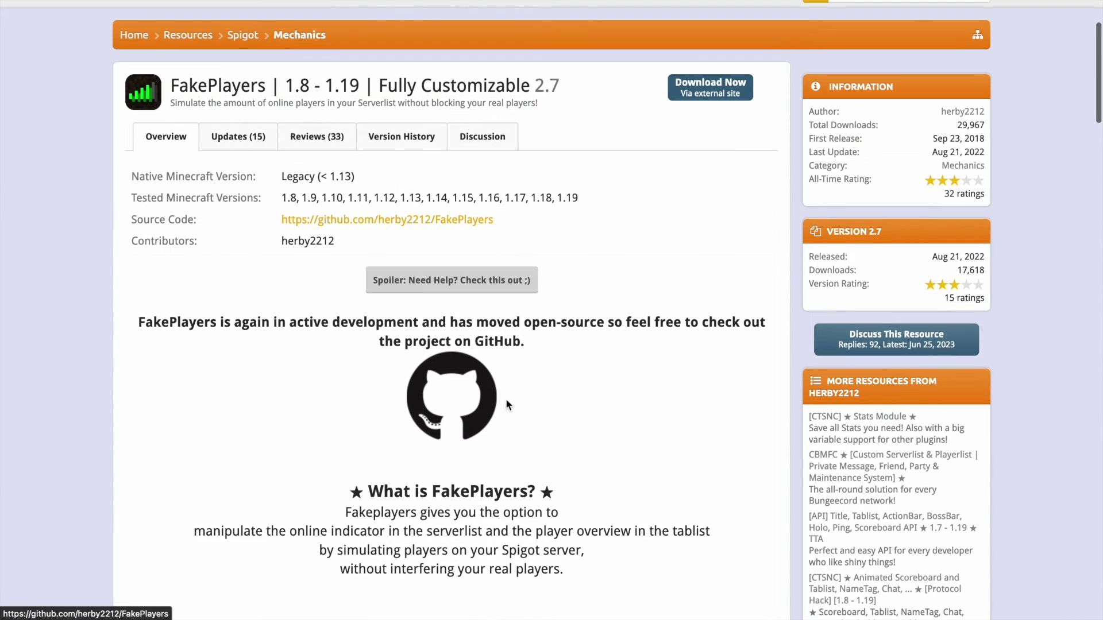
scroll(601, 239, "up", 1)
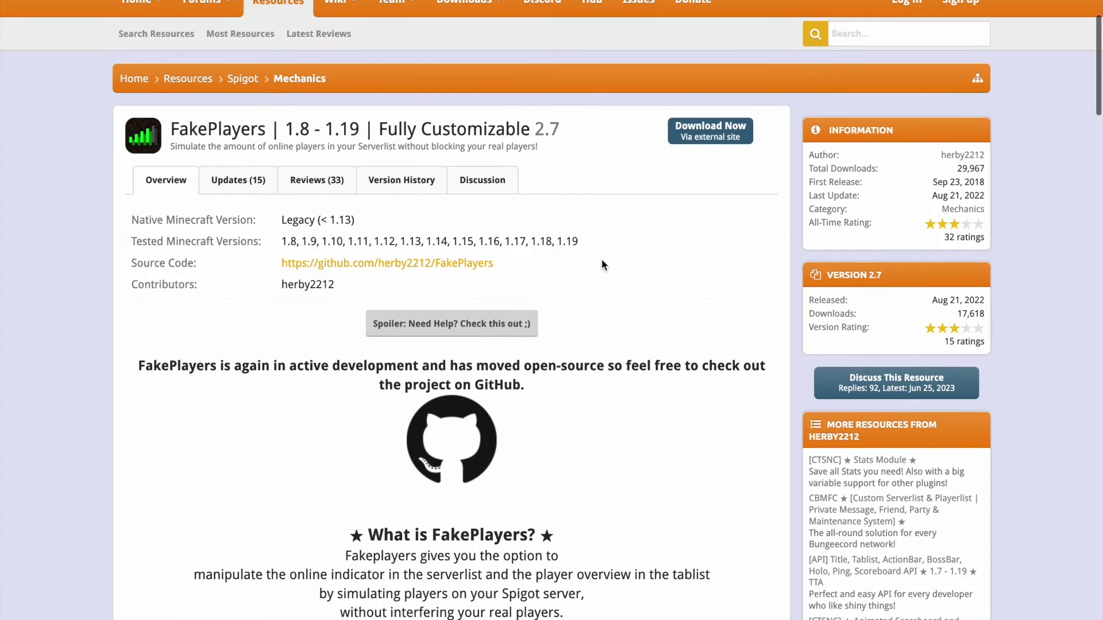
- Open the linked FakePlayers GitHub repository and go to its full list of releases
left_click(466, 423)
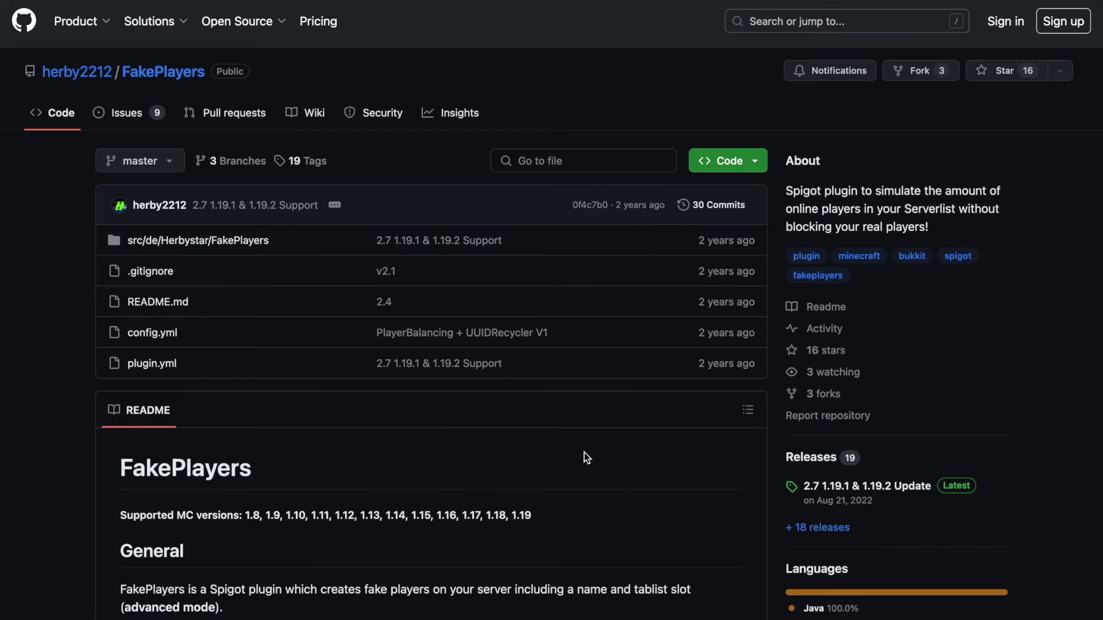
scroll(537, 476, "down", 2)
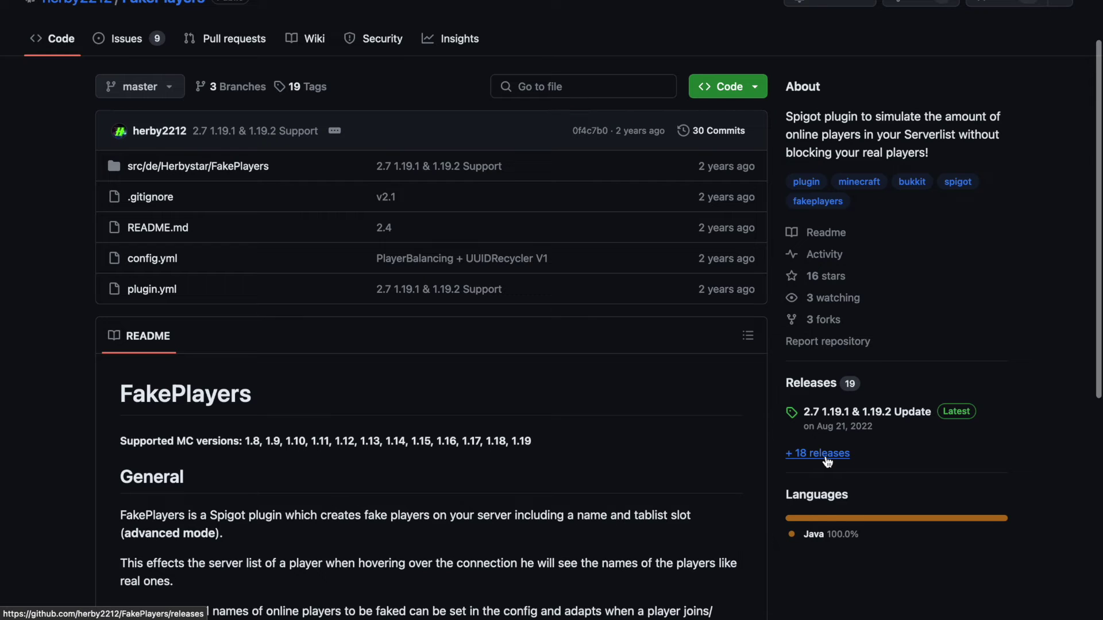
left_click(827, 461)
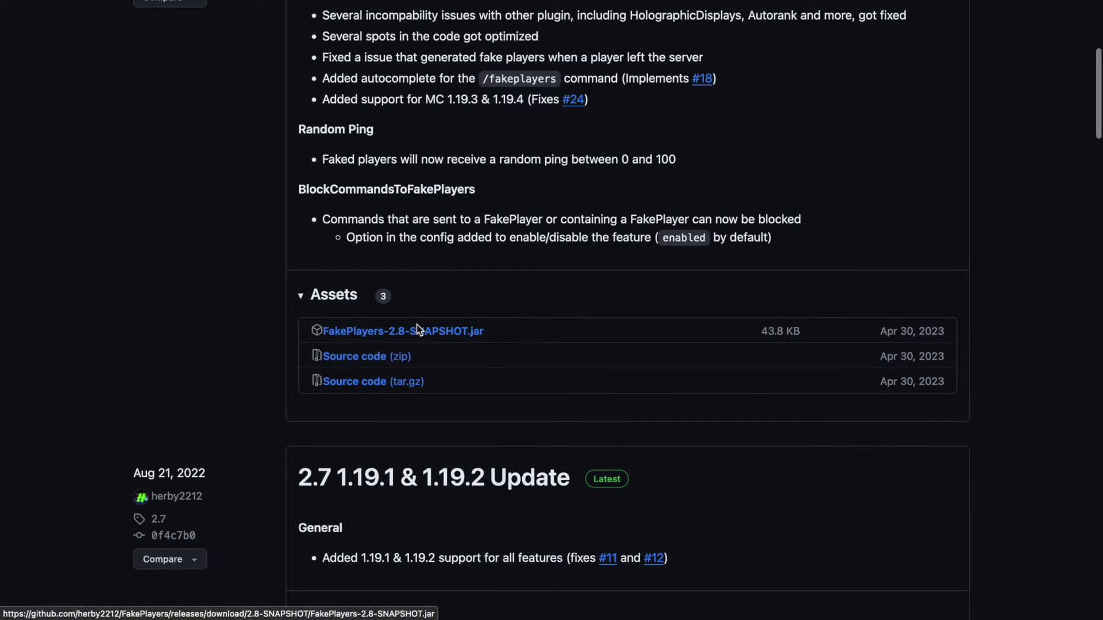
- Return from the GitHub releases to the FakePlayers page on SpigotMC and check the TTA download link in its Setup section
scroll(443, 332, "up", 3)
scroll(442, 327, "up", 1)
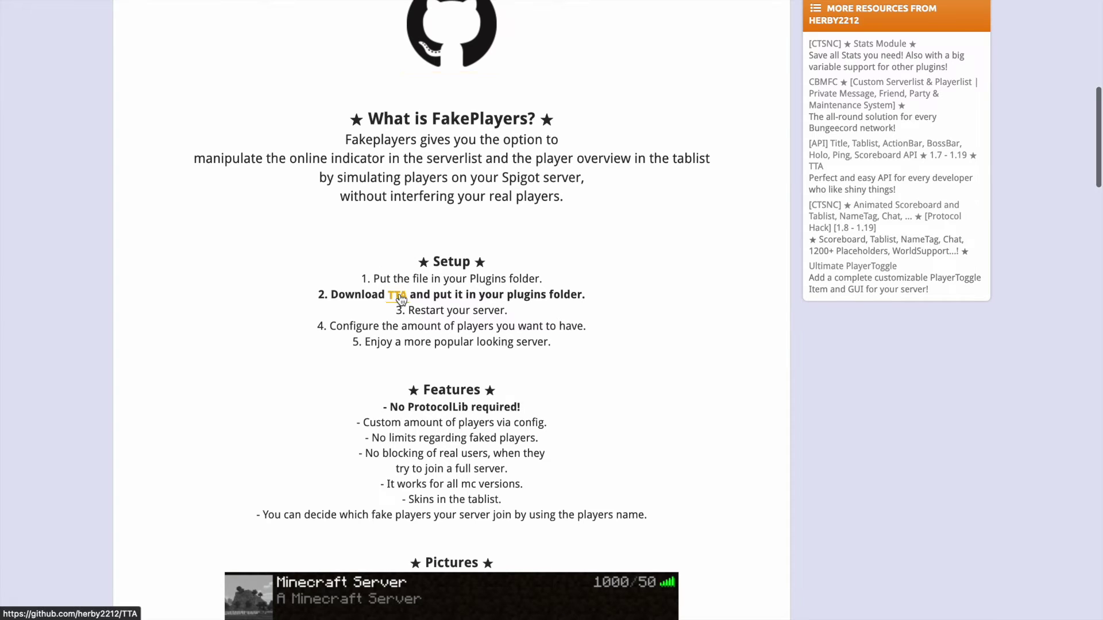
left_click(398, 296)
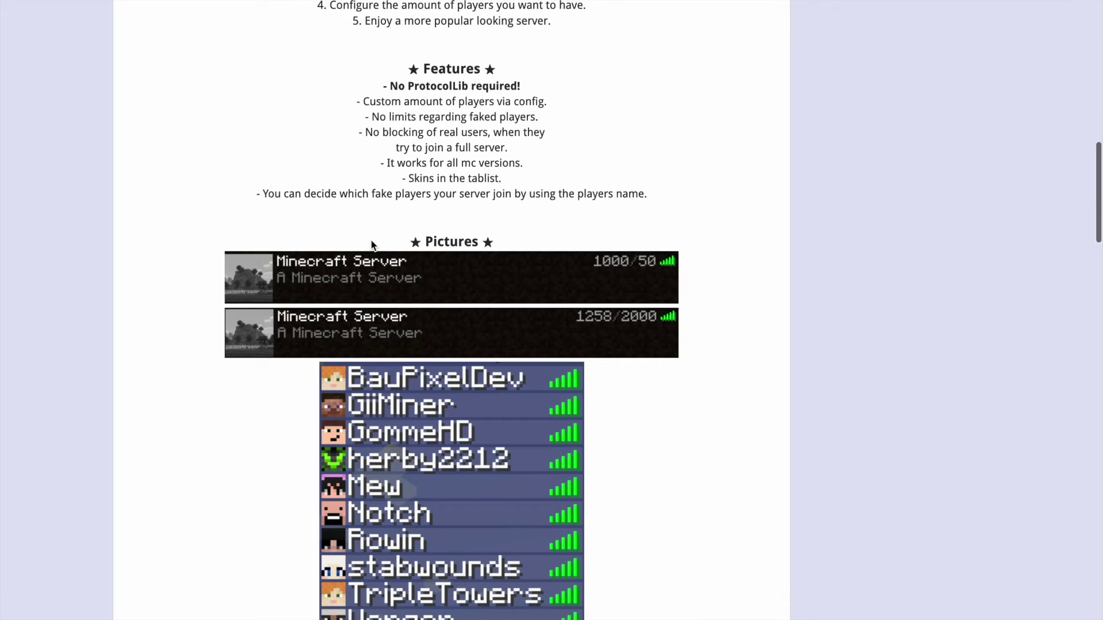
- Examine the Pictures and Config sections of the resource page, covering the server list, tablist and config.yml examples
scroll(372, 241, "down", 2)
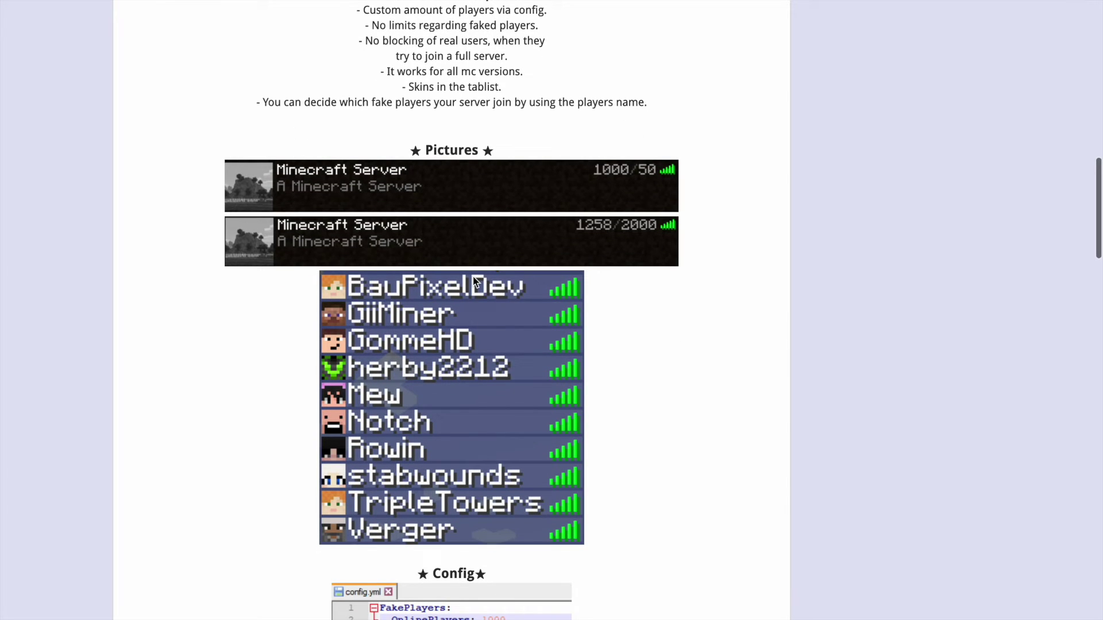
scroll(474, 282, "down", 1)
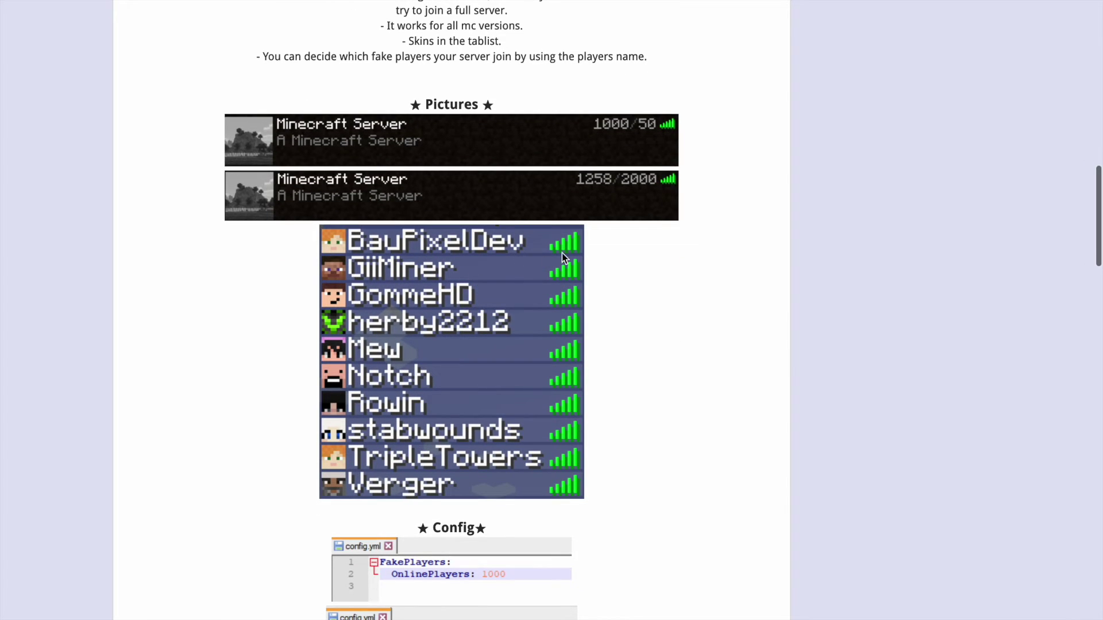
scroll(572, 330, "down", 5)
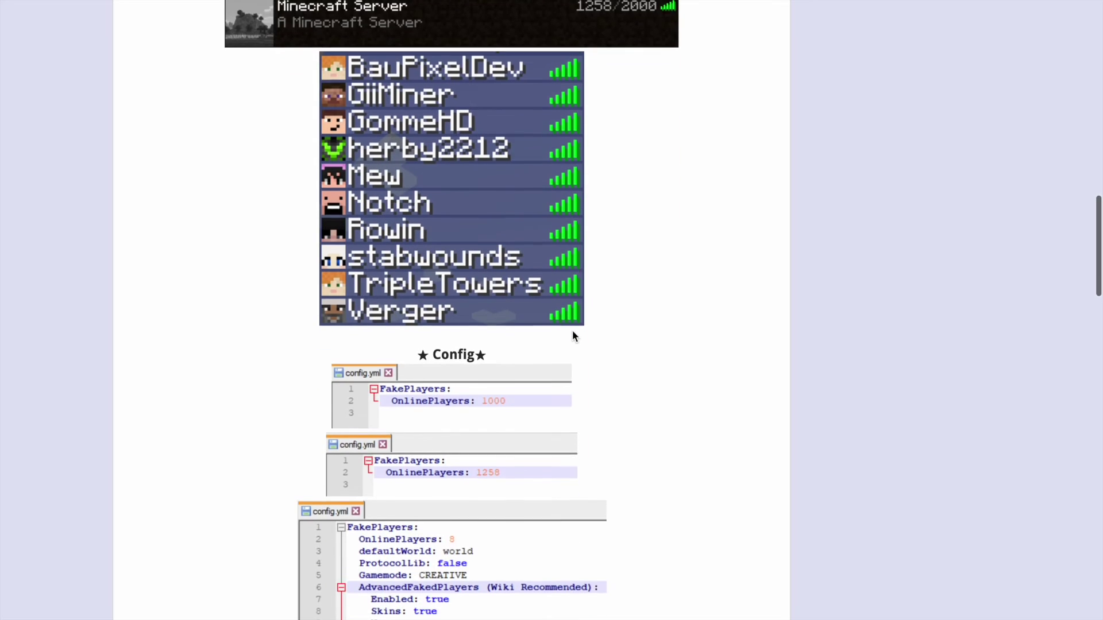
scroll(427, 506, "down", 2)
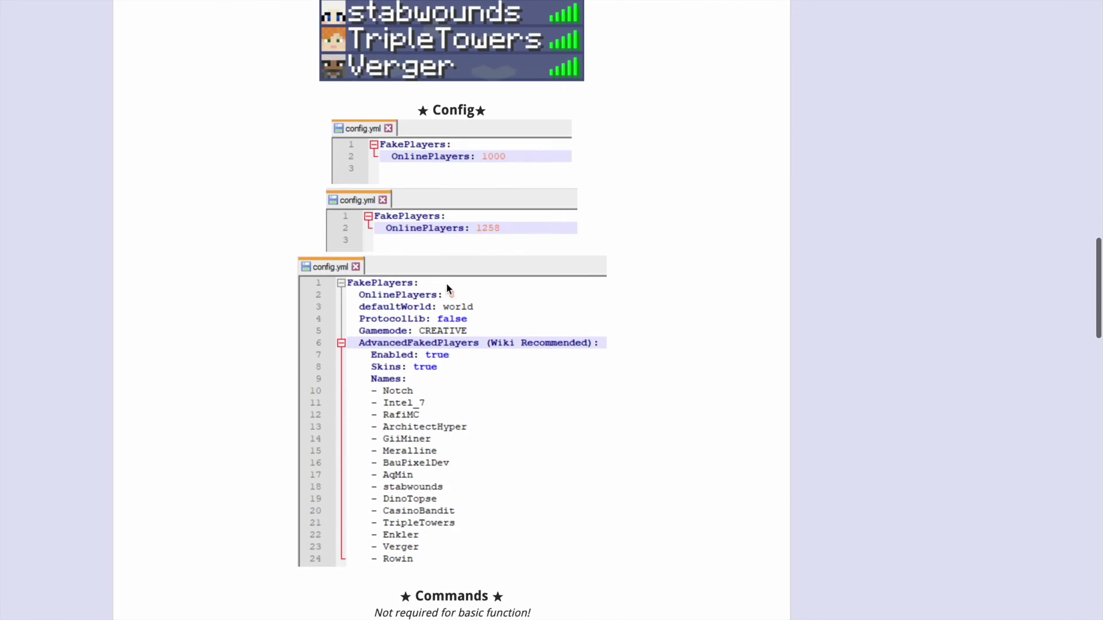
scroll(446, 283, "down", 2)
scroll(505, 368, "down", 3)
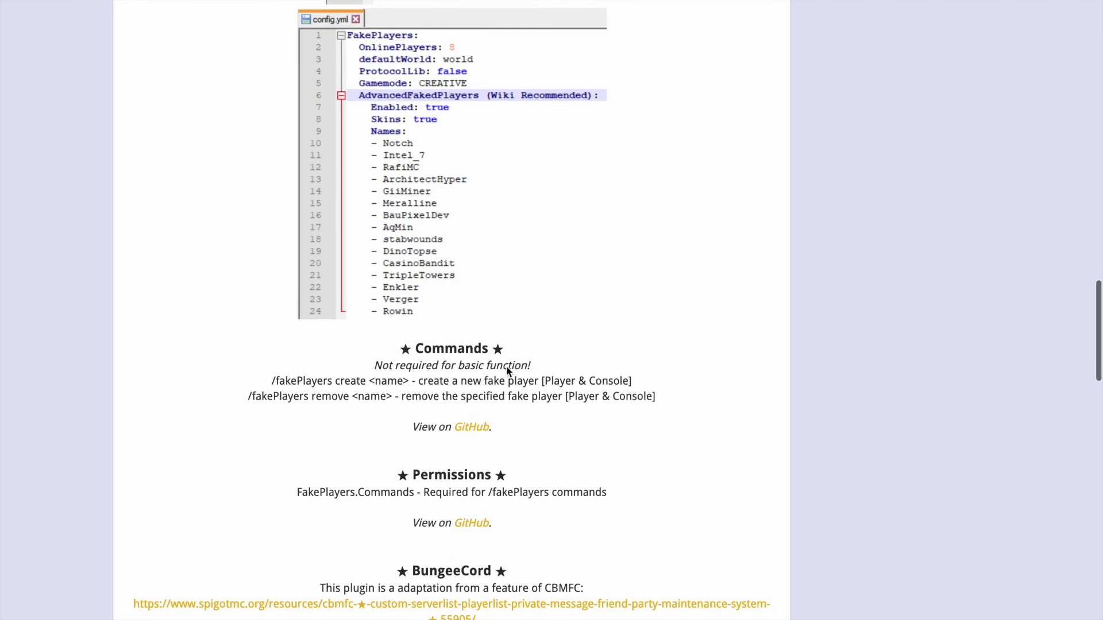
- Highlight the /fakePlayers create and remove commands, read through the remaining sections, and return to the start of the page
left_click_drag(280, 381, 449, 405)
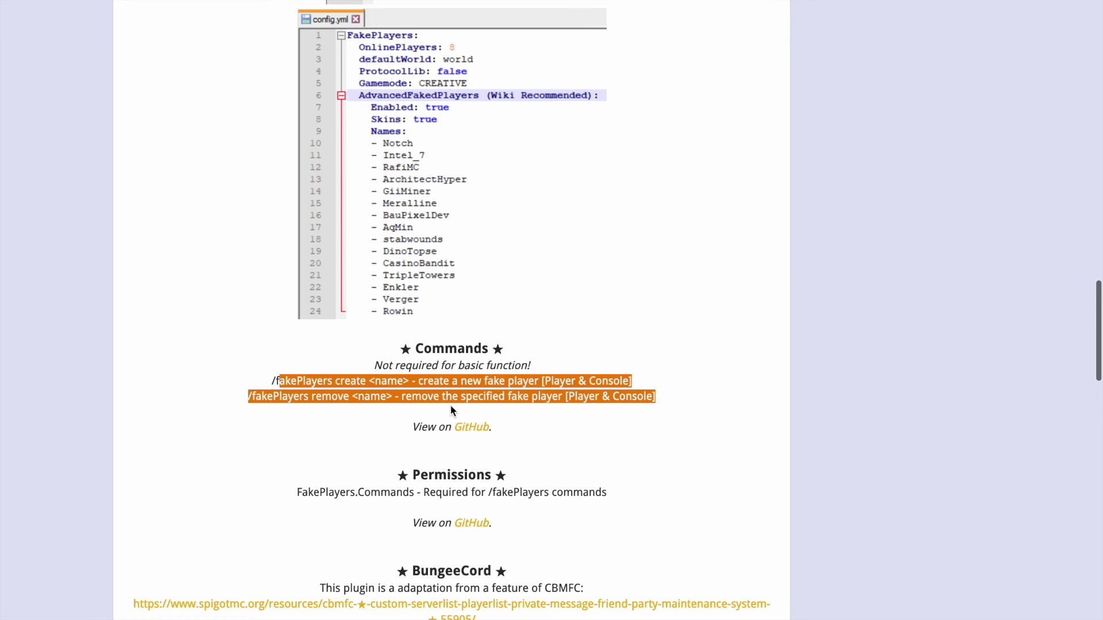
left_click(450, 405)
scroll(450, 405, "down", 3)
scroll(450, 405, "down", 4)
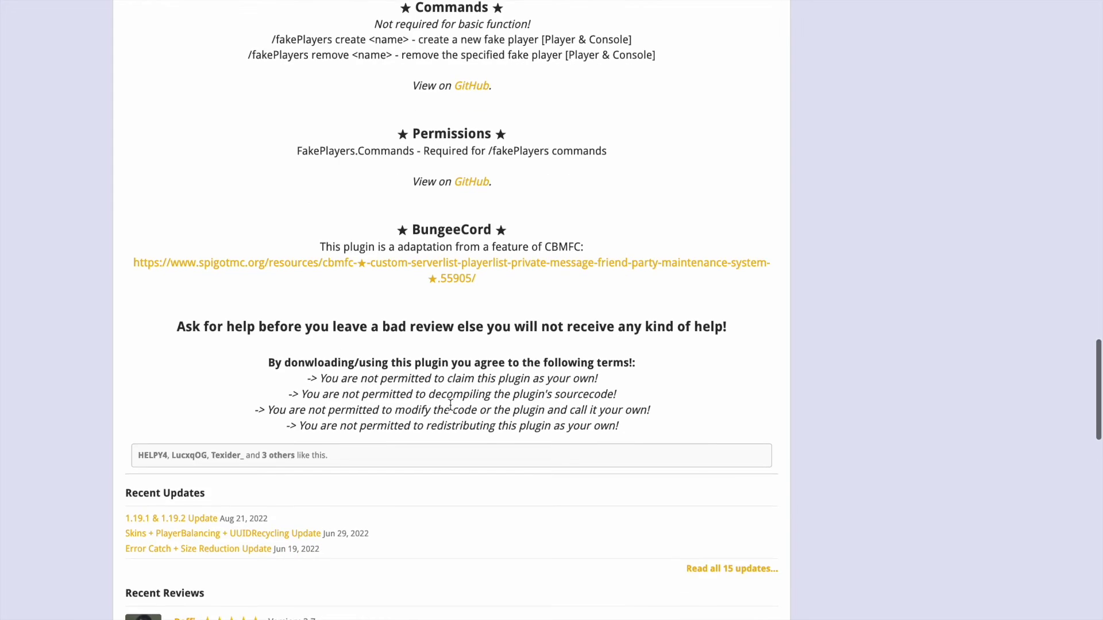
key("Home")
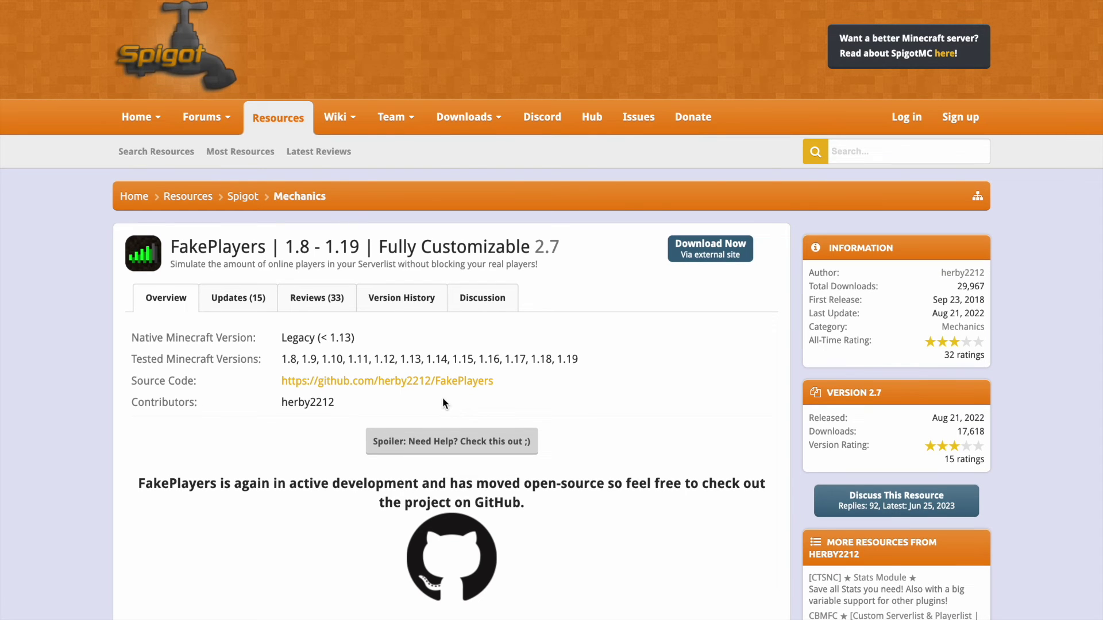